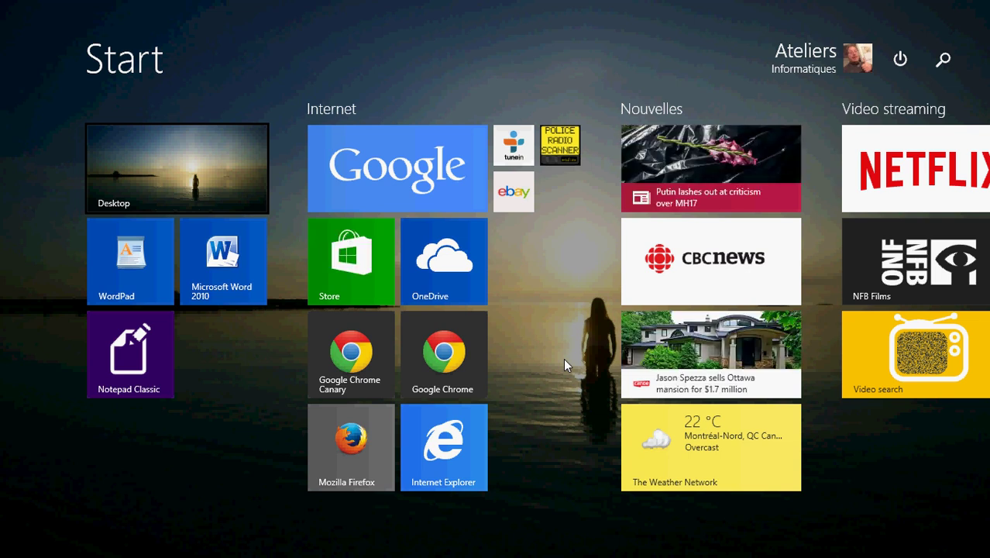
Switch from the Windows 8.1 Start screen to the desktop with the Windows key.
key("super")
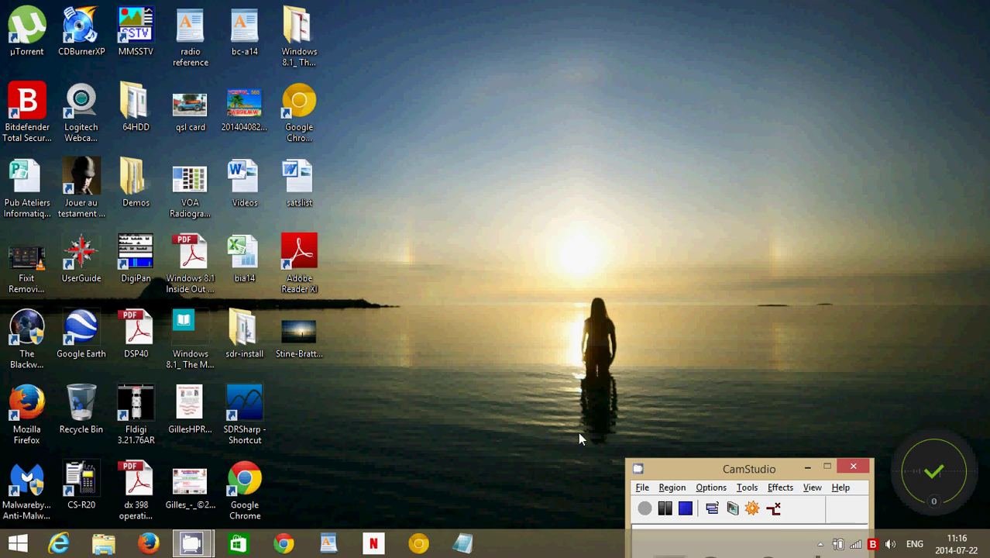
Open Bitdefender Total Security 2015 from its system tray icon.
left_click(873, 545)
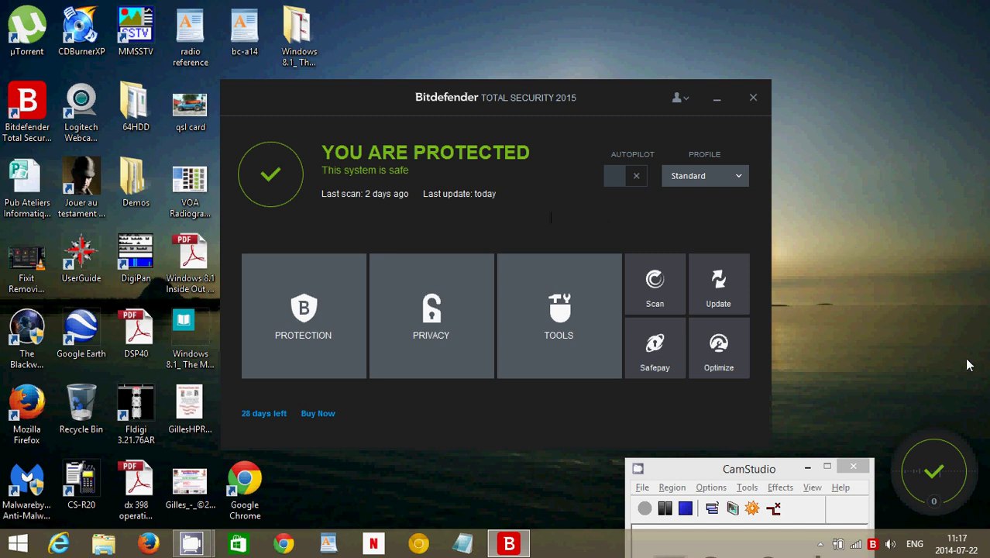
mouse_move(874, 547)
left_click(304, 324)
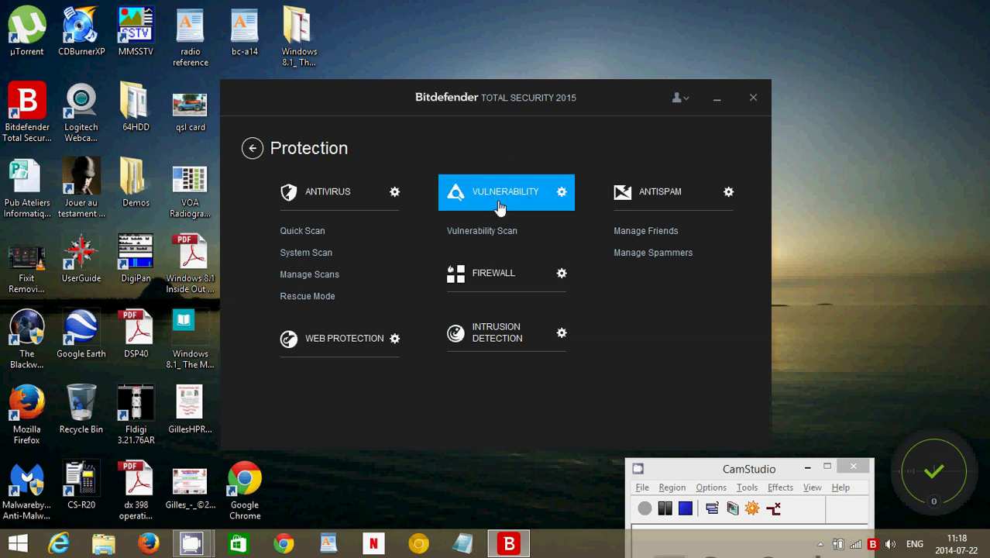
left_click(490, 285)
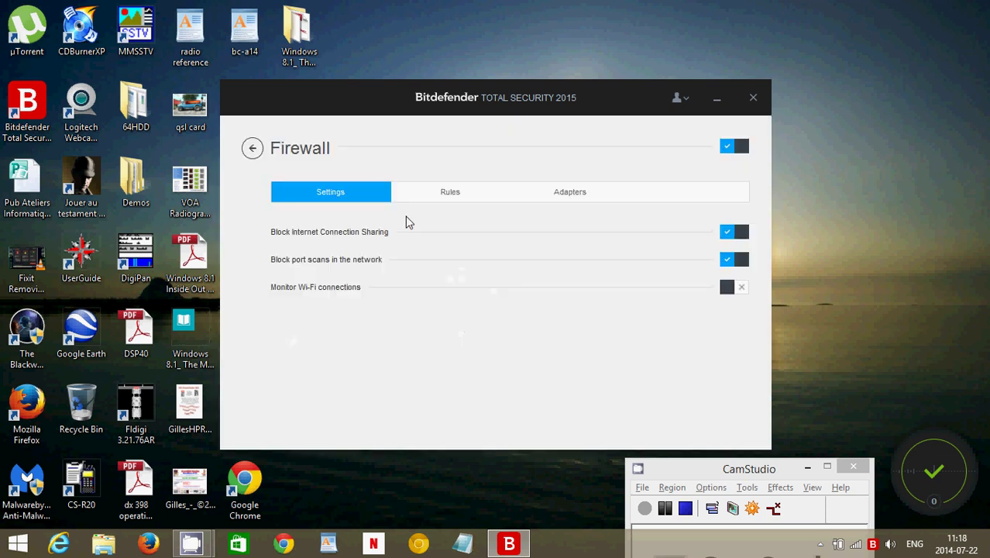
left_click(252, 150)
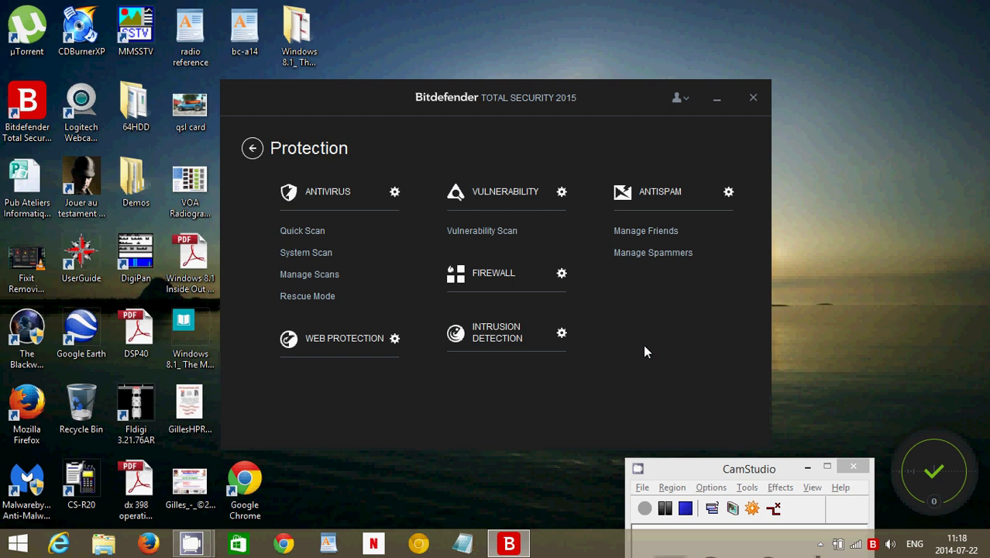
left_click(253, 151)
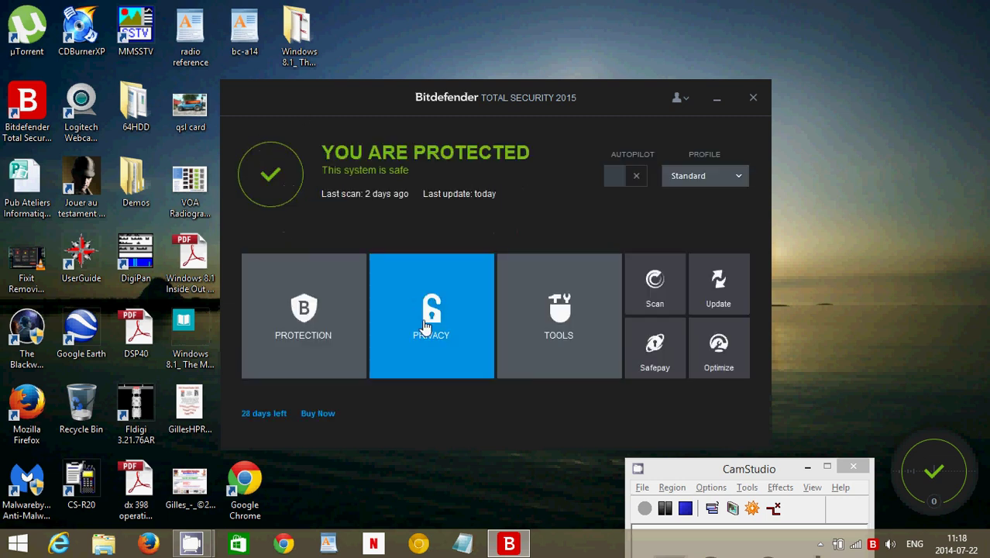
left_click(425, 328)
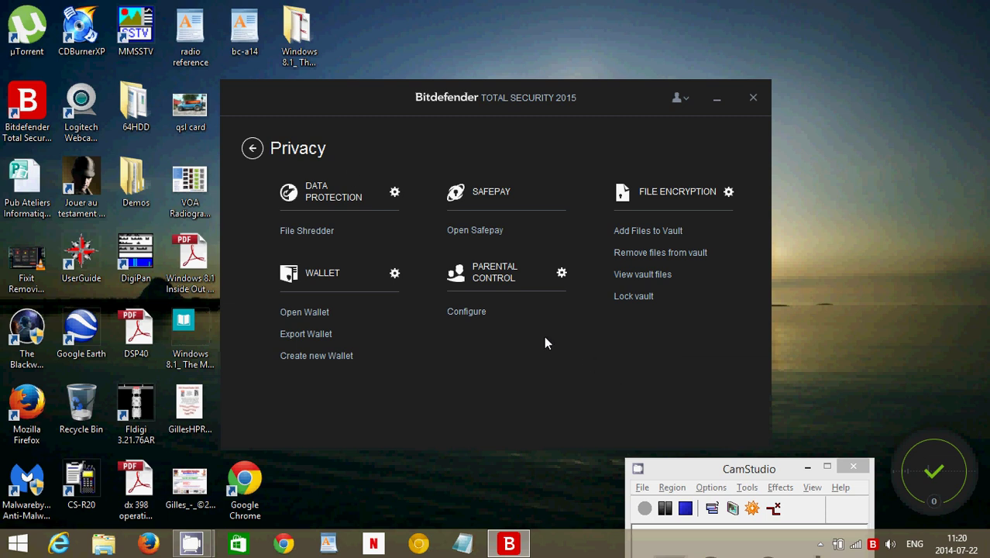
left_click(253, 148)
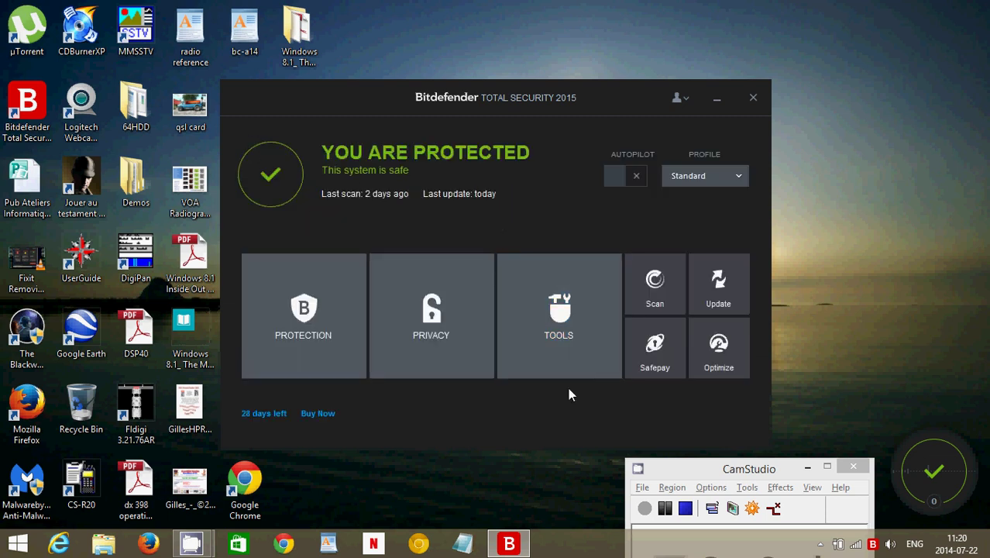
Open the Tools page listing Tuneup, Profiles, Safego, Anti-Theft and Safebox.
left_click(563, 314)
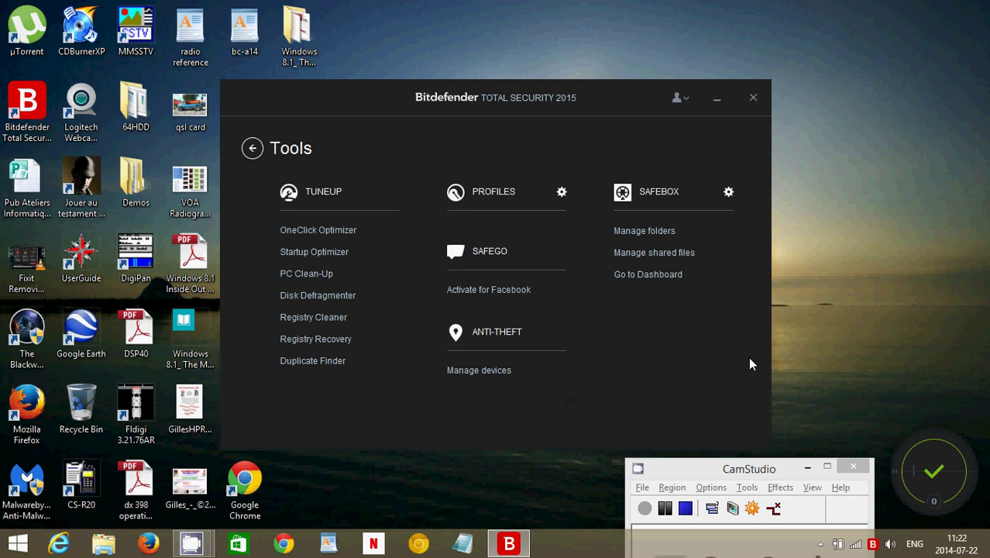
Go back to the main dashboard showing 'You are protected' with the Standard profile.
left_click(252, 148)
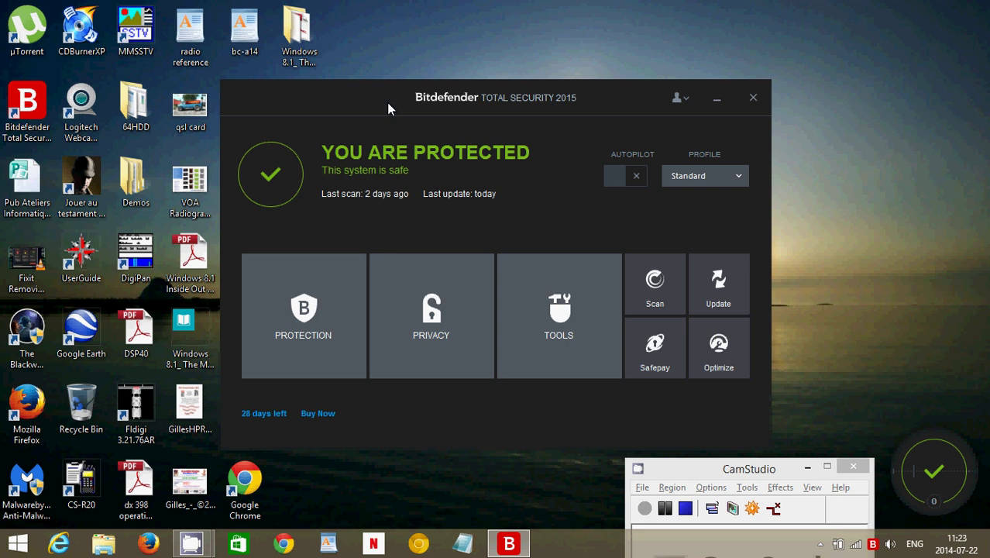
Search Google for 'malwarebytes' in Chrome and scroll down the results.
left_click(283, 543)
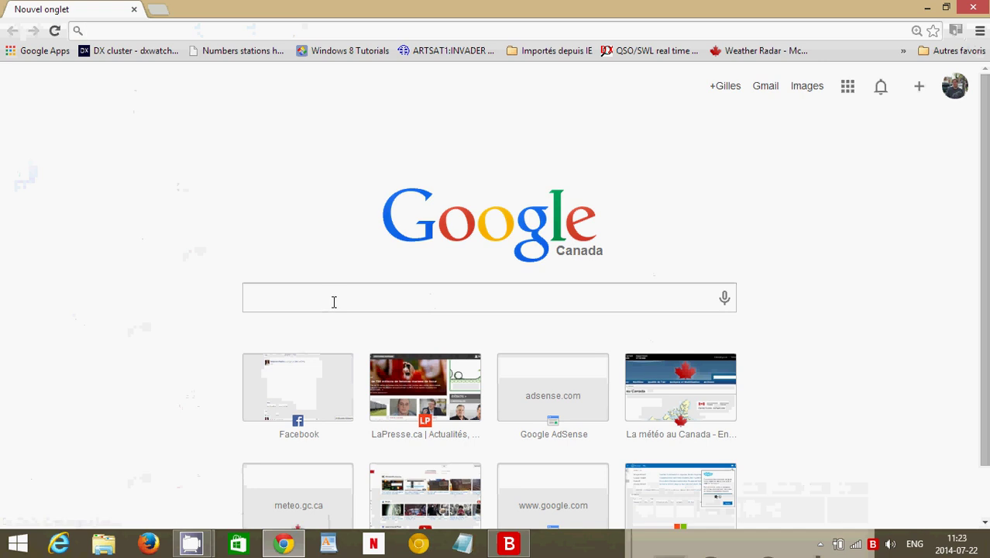
type("me")
key("BackSpace")
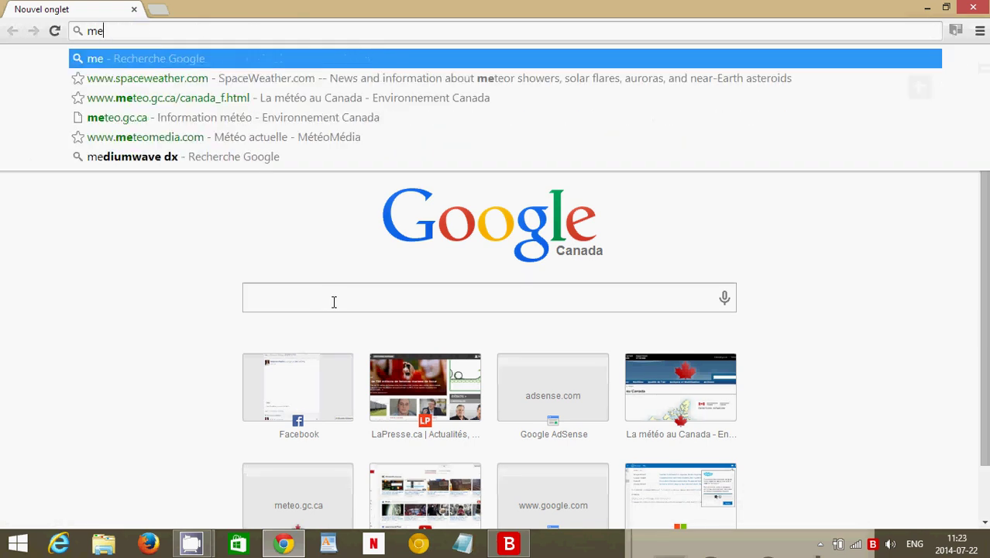
key("BackSpace")
type("a")
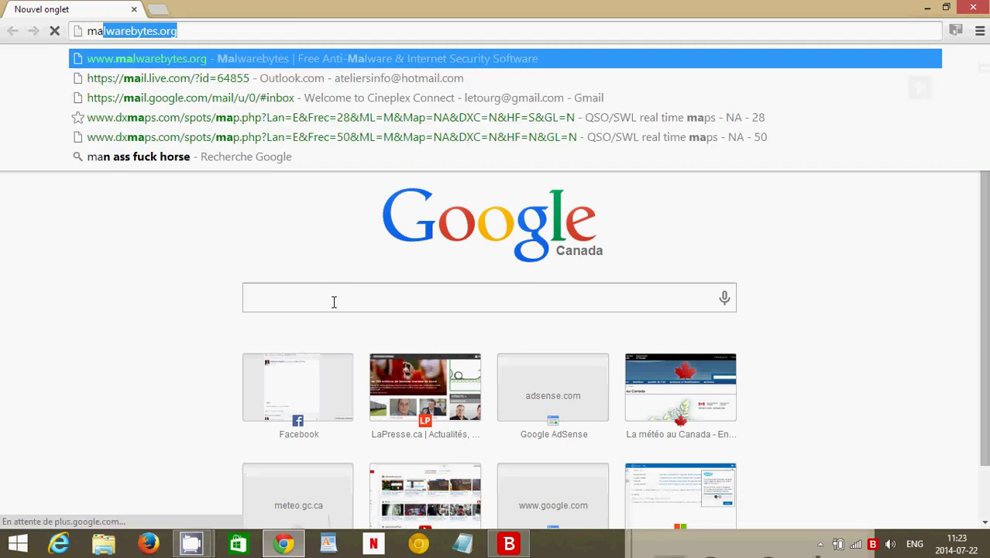
type("lwarebytes")
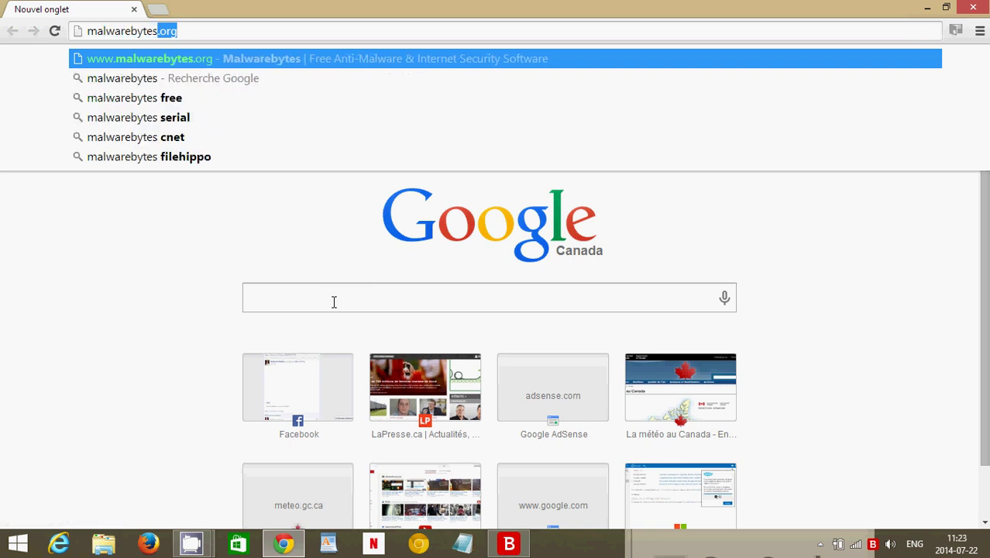
key("Delete")
key("Return")
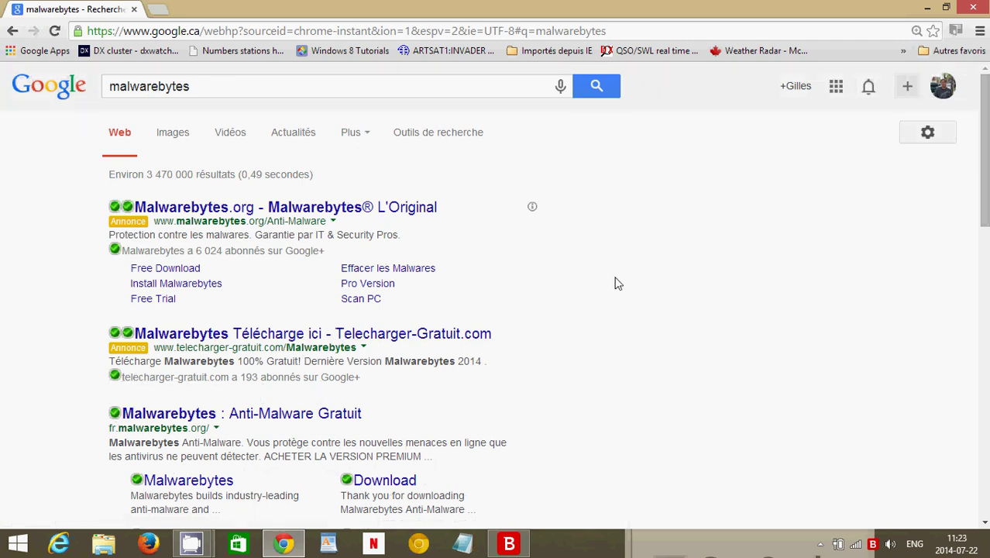
scroll(618, 283, "down", 2)
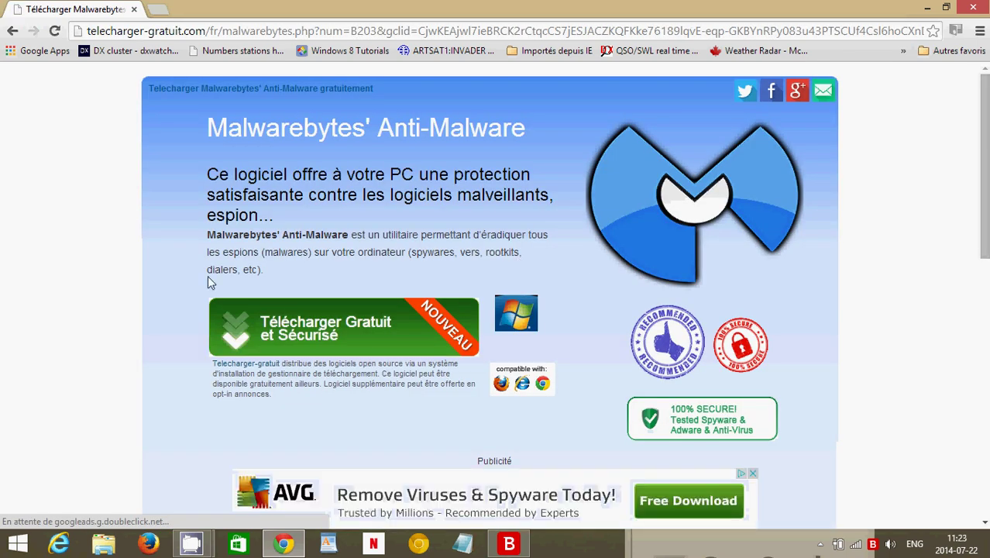
Try the free Malwarebytes Anti-Malware download, then go back from Bitdefender's block page.
left_click(280, 340)
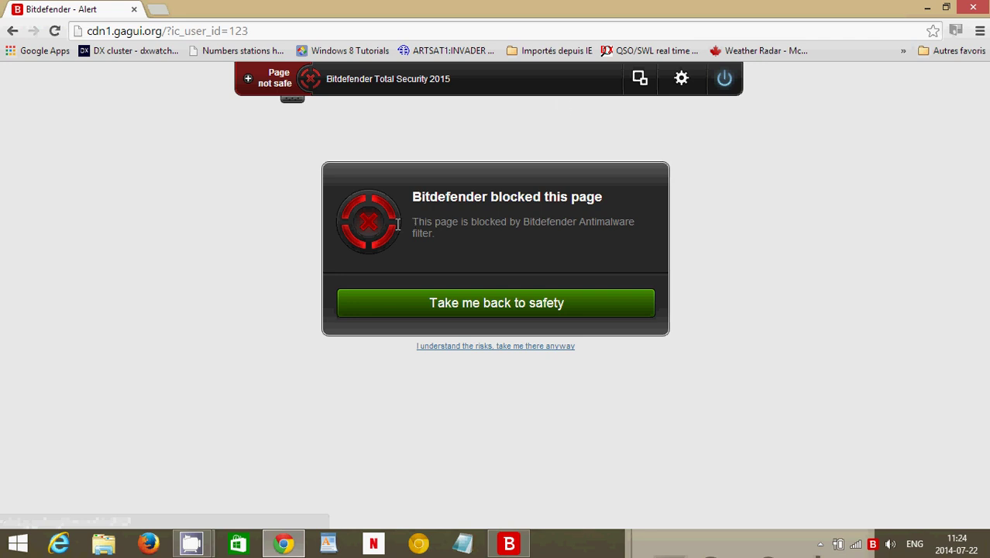
left_click(13, 31)
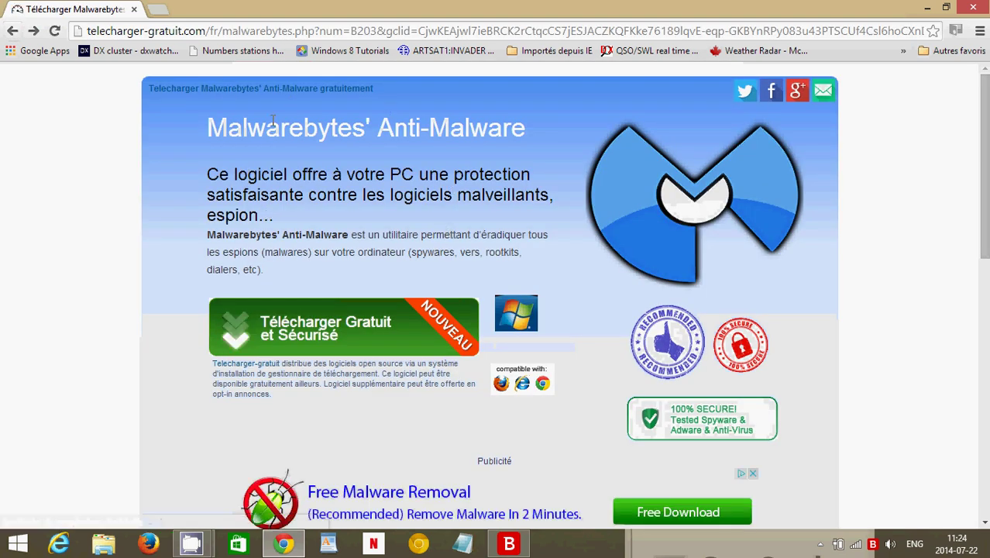
Return to the malwarebytes results, browse them, and bring up Bitdefender's Wallet prompt.
left_click(13, 31)
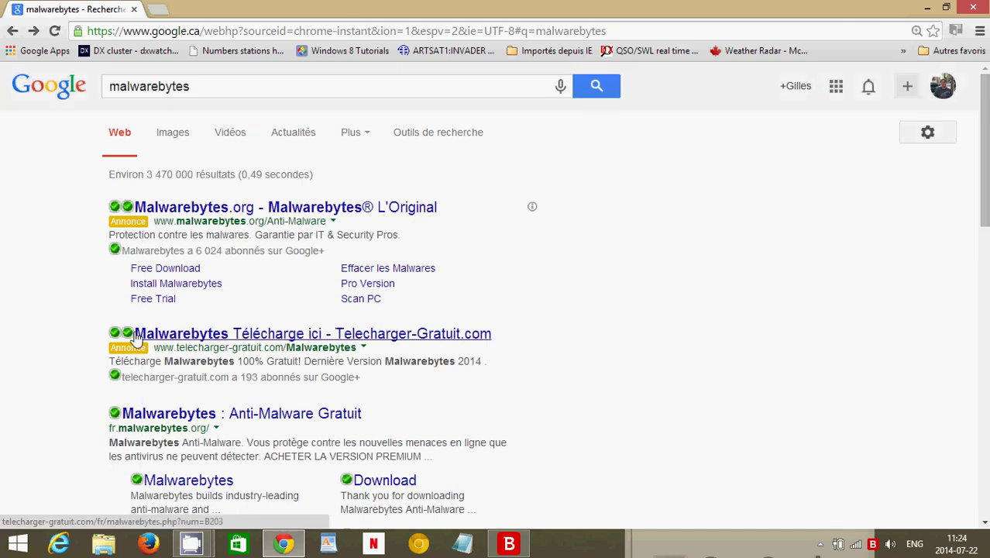
mouse_move(128, 334)
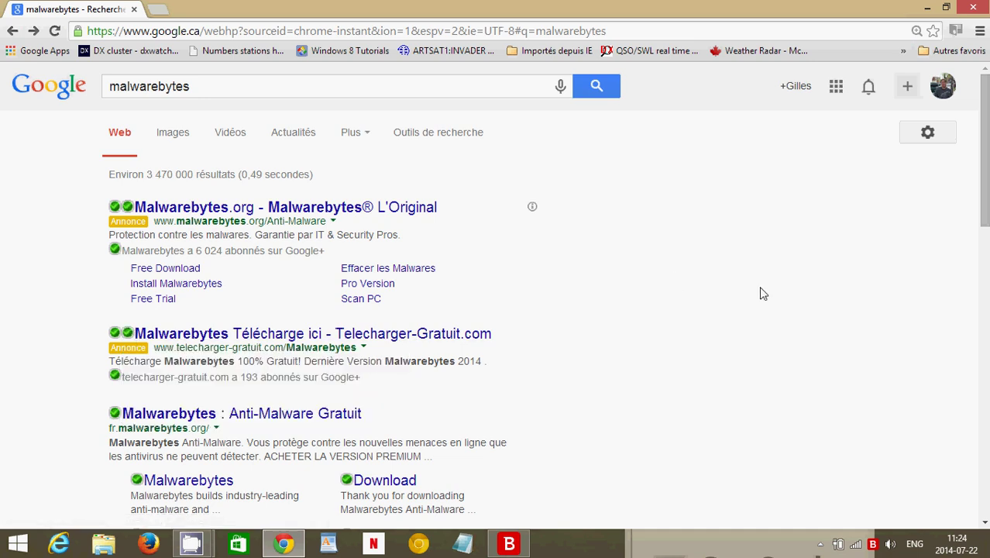
scroll(763, 294, "down", 3)
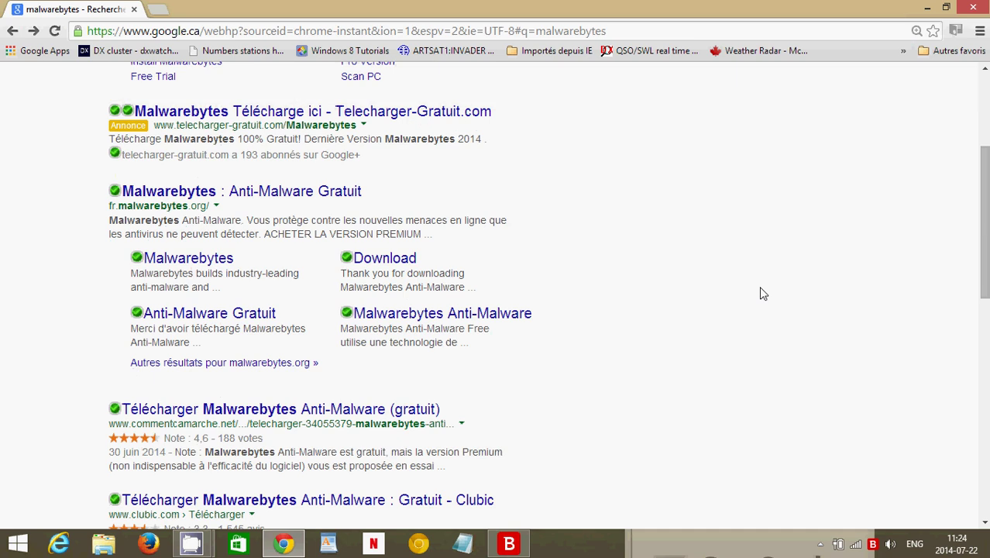
scroll(763, 294, "down", 4)
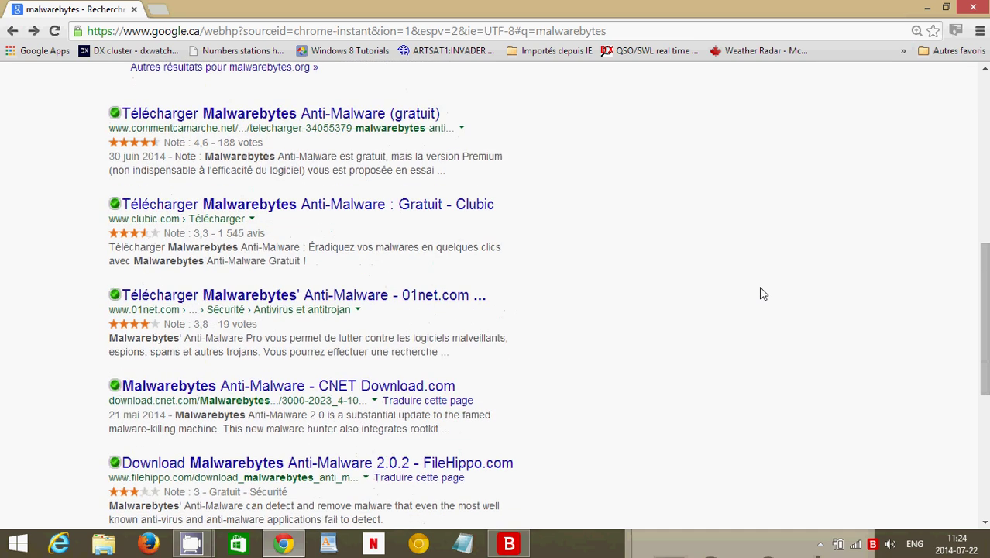
scroll(763, 293, "down", 3)
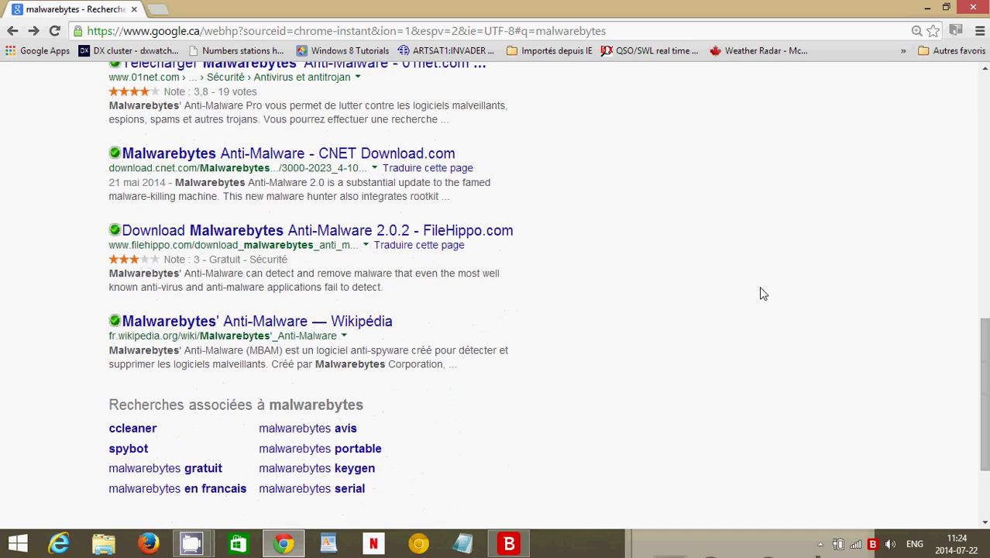
scroll(763, 294, "up", 12)
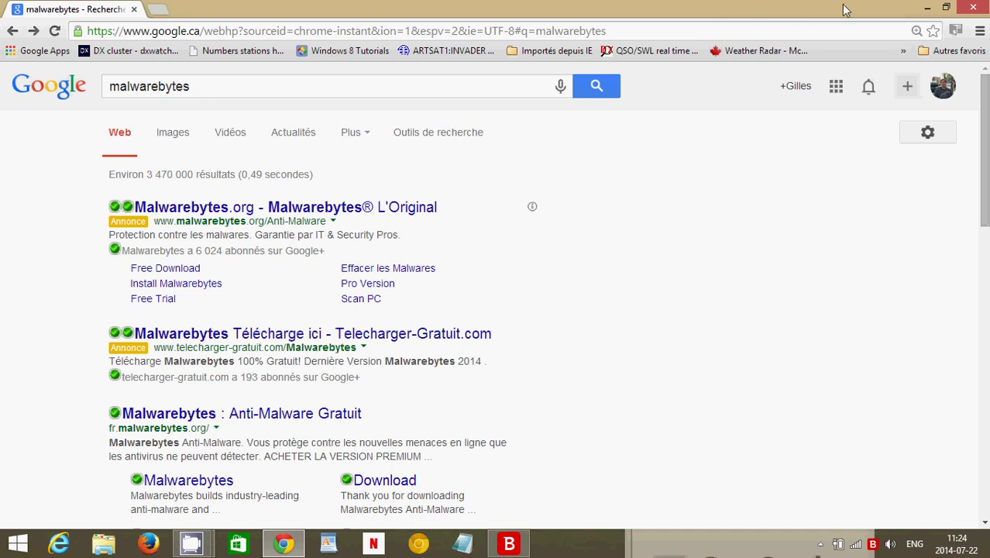
left_click(957, 31)
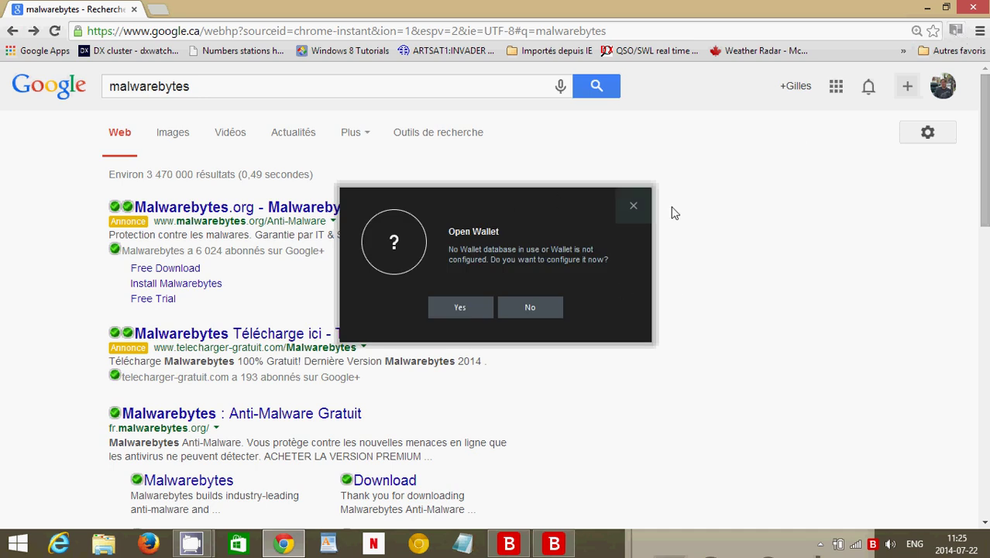
Dismiss the Wallet prompt and load bankofamerica from the address bar.
left_click(633, 208)
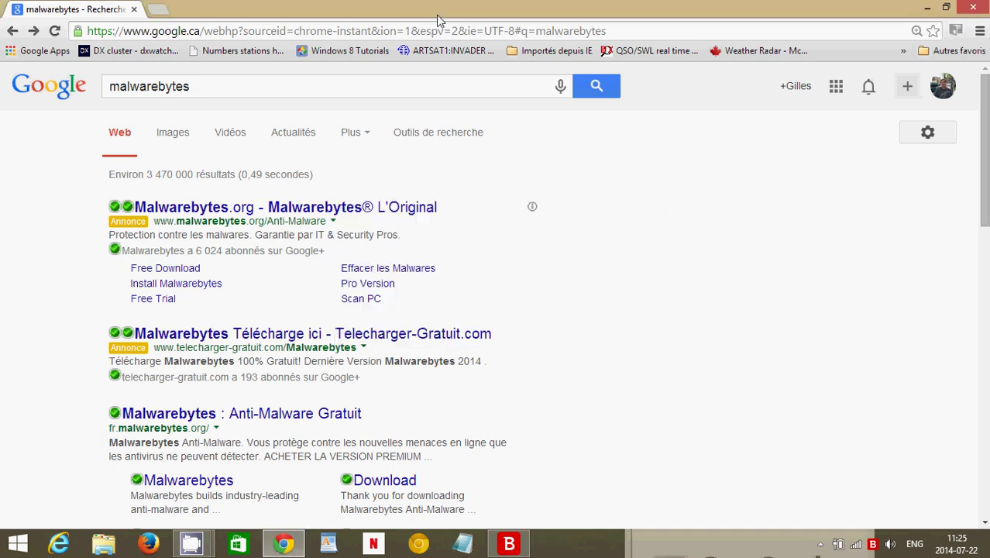
left_click(442, 31)
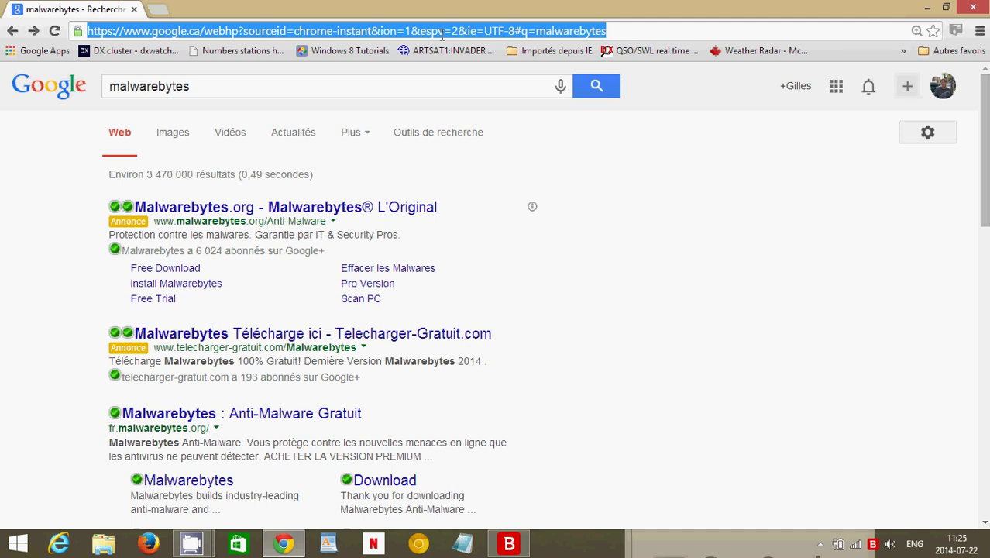
type("bankof")
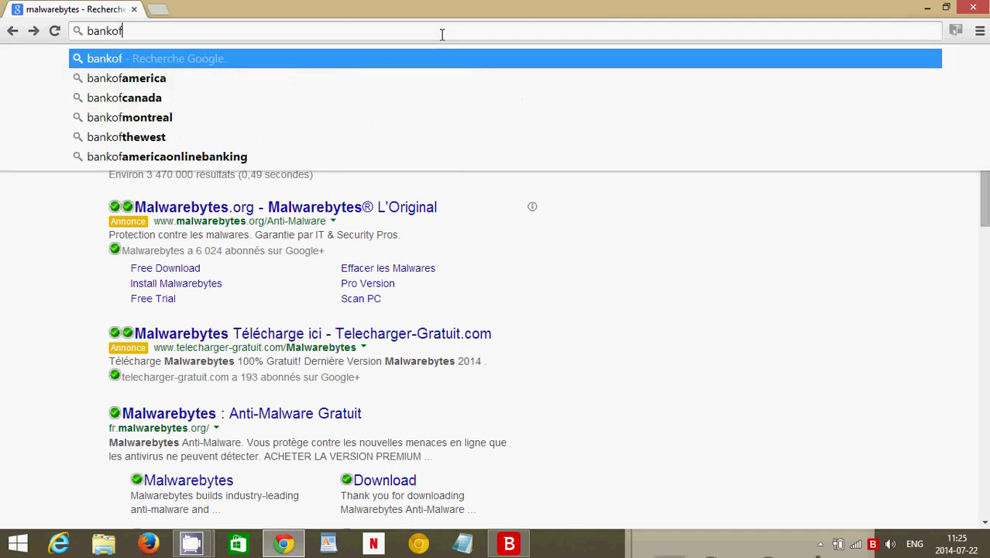
type("america.")
key("Return")
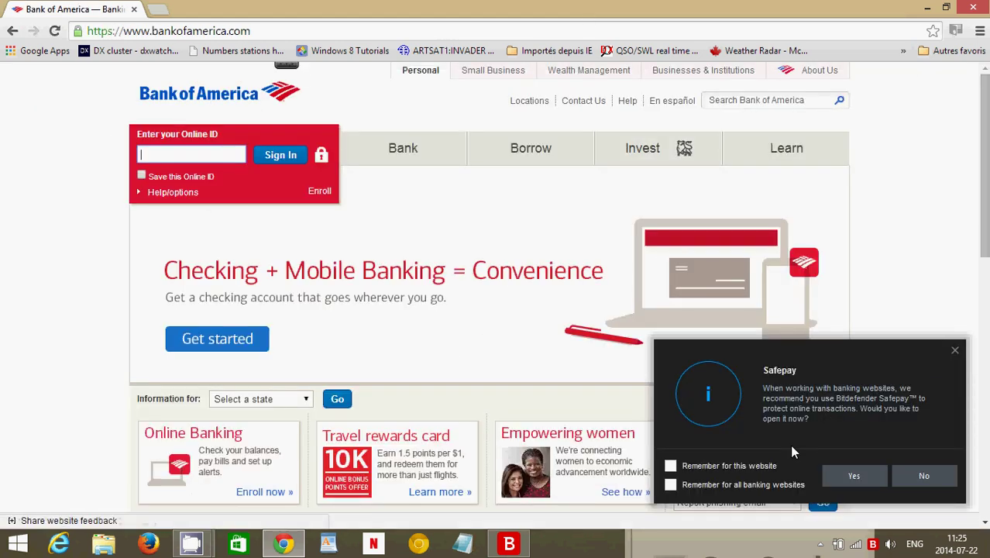
Accept Bitdefender's Safepay offer for the Bank of America site.
left_click(852, 476)
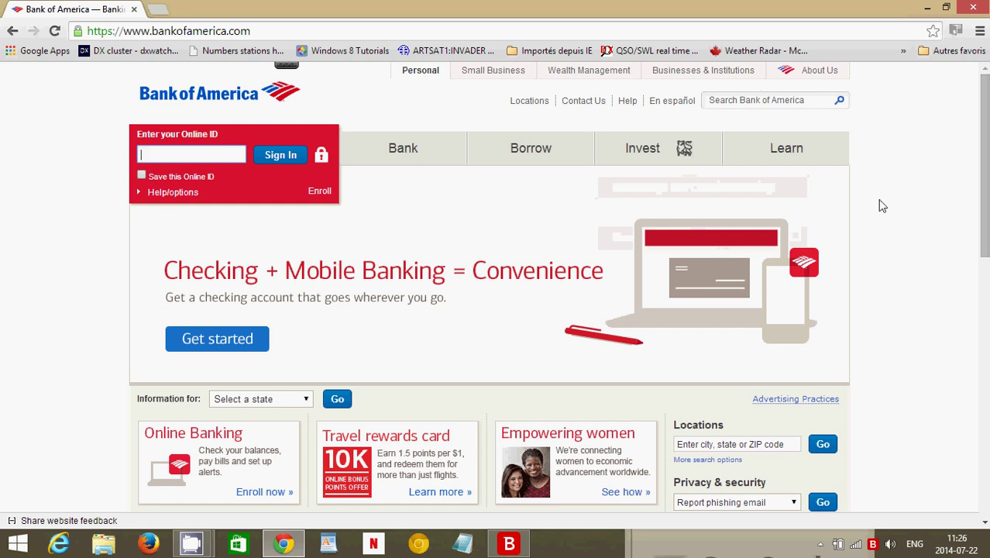
Close Chrome to leave the Bitdefender dashboard showing 'You are protected'.
left_click(972, 8)
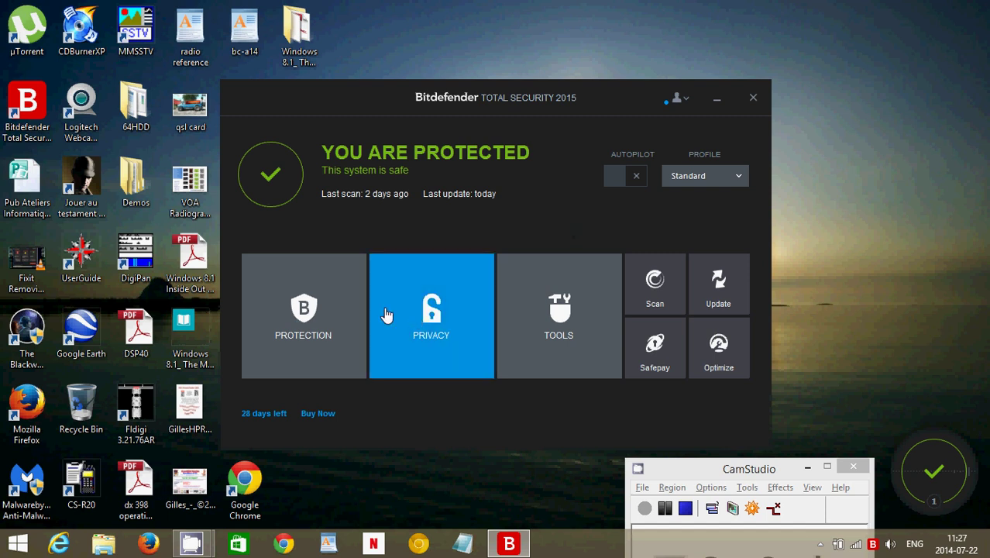
left_click(326, 315)
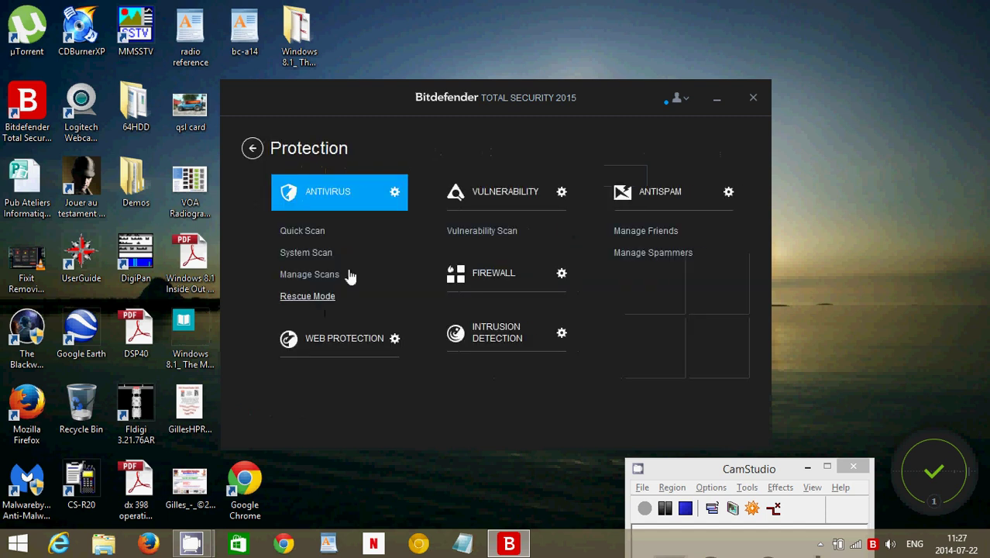
left_click(252, 147)
left_click(442, 281)
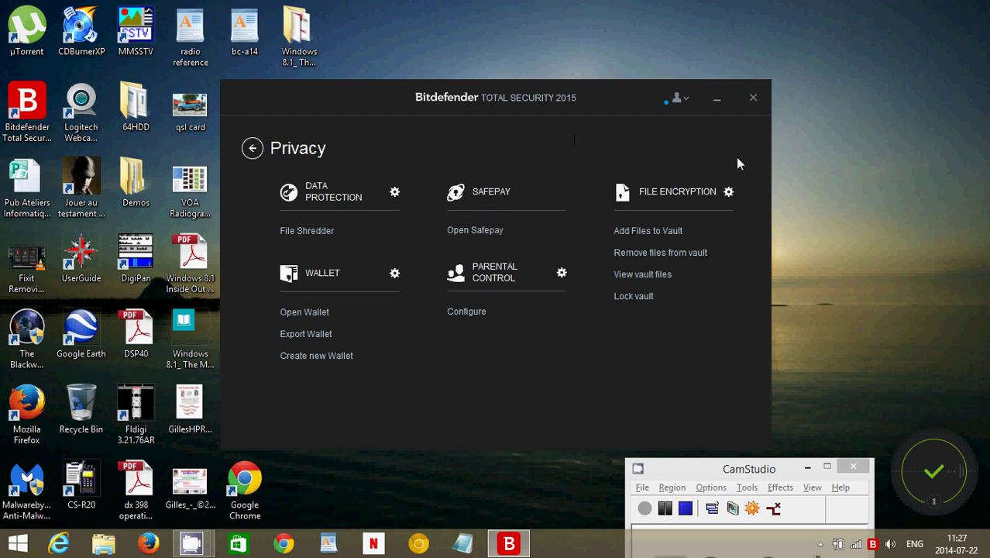
left_click(253, 148)
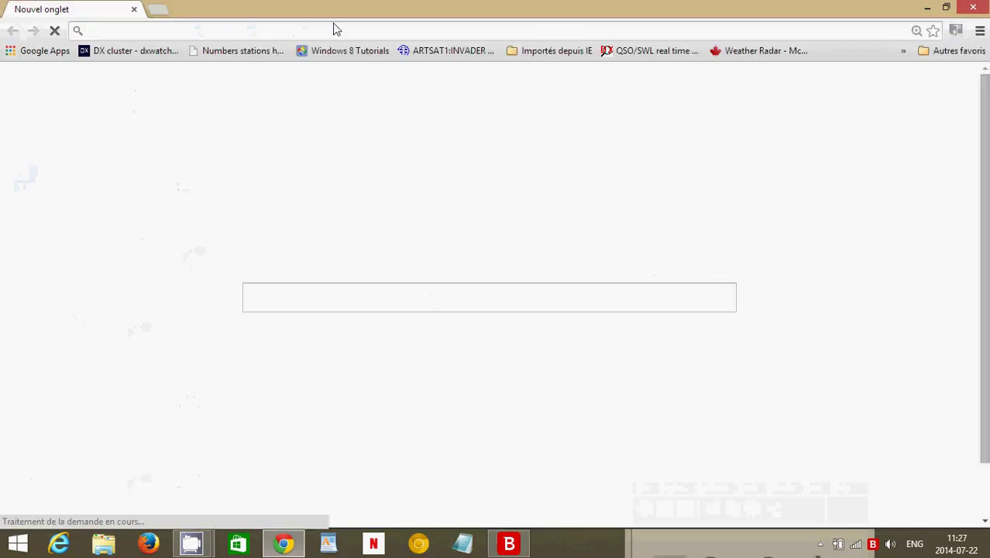
Google 'bitdefender total security' and open the Total Security Multi-Device result on bitdefender.fr.
type("bi")
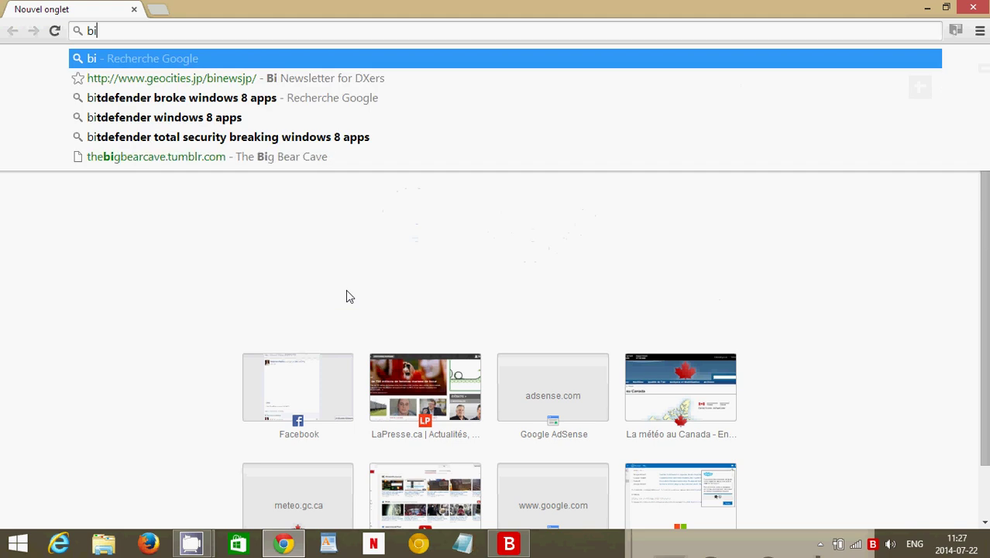
type("tdefender total ")
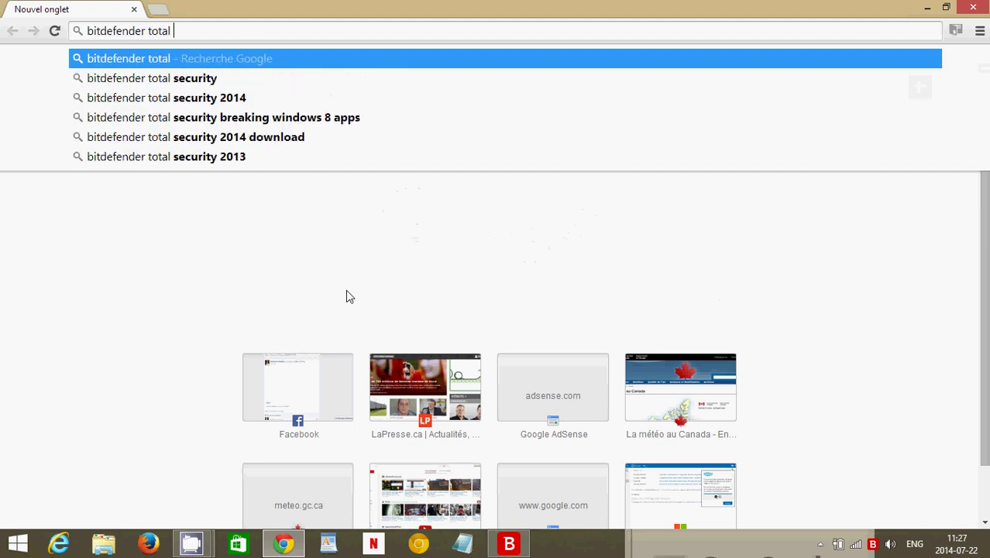
type("security")
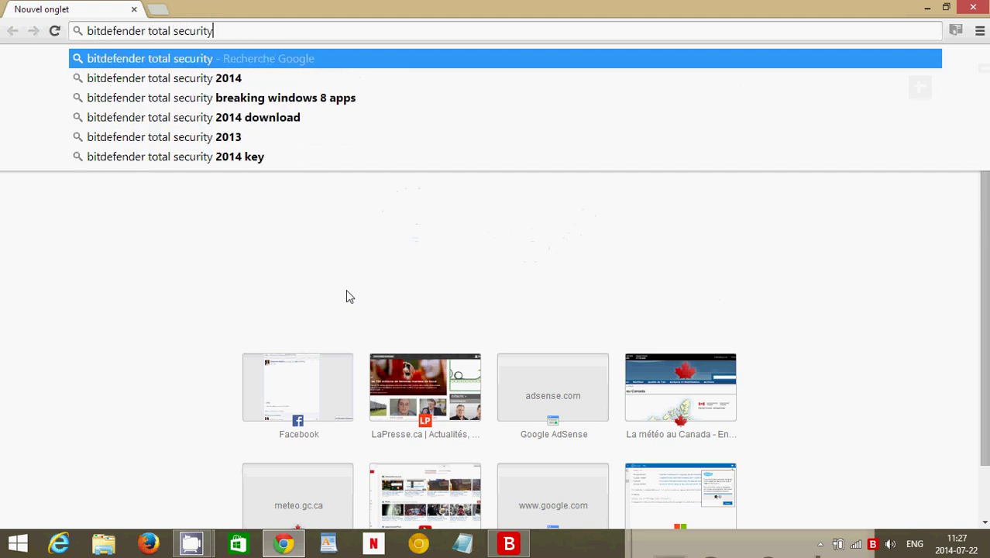
key("Return")
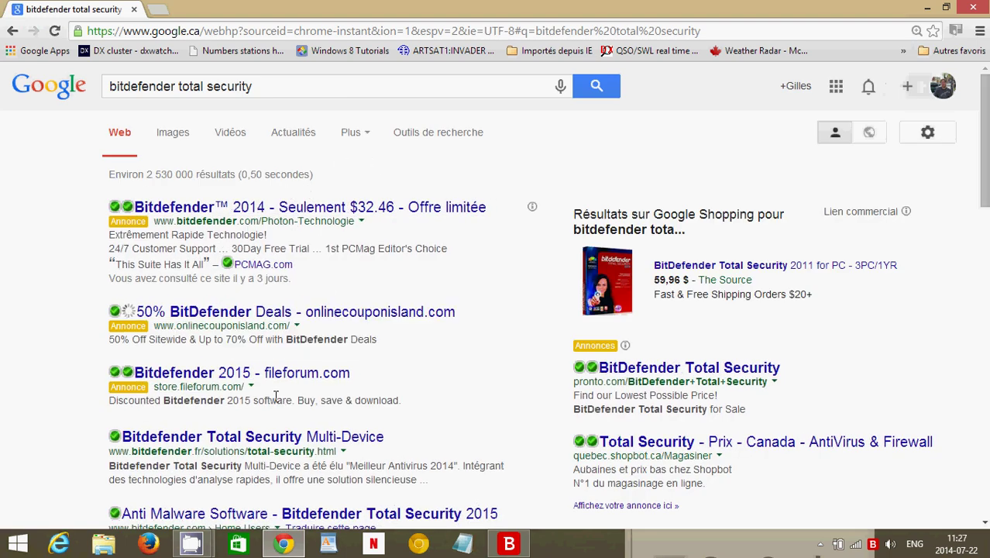
scroll(400, 373, "down", 2)
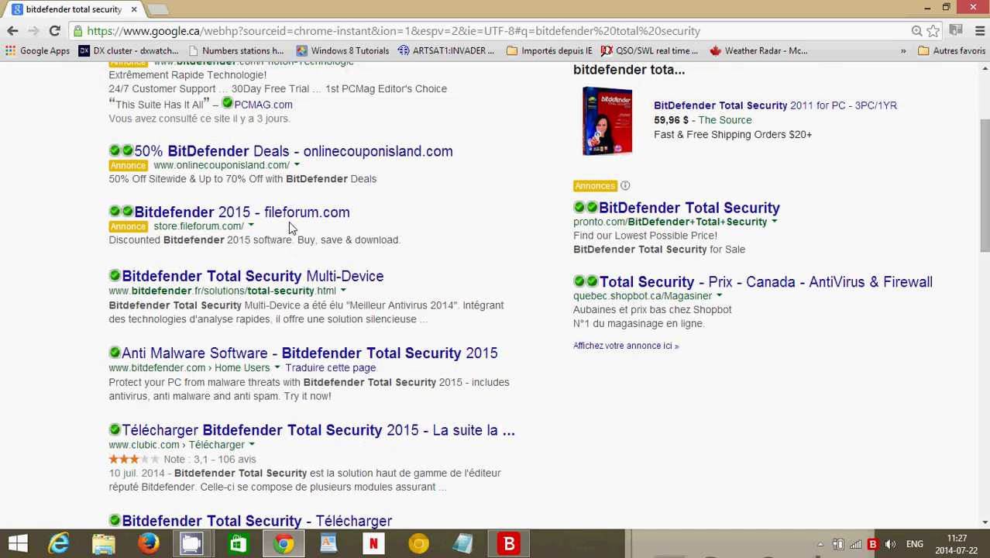
left_click(256, 276)
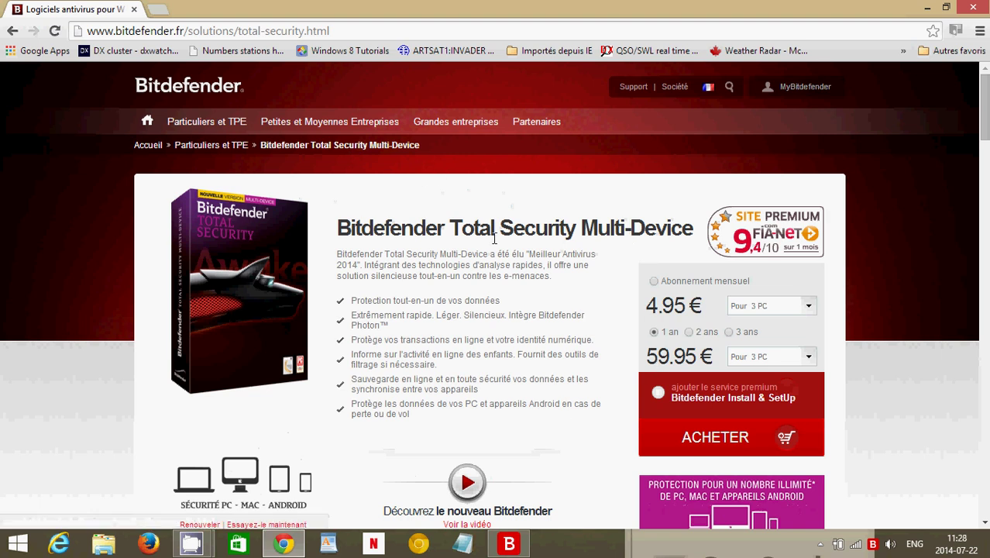
Change the Bitdefender site's country to 'United States - English' from the flag menu.
mouse_move(206, 141)
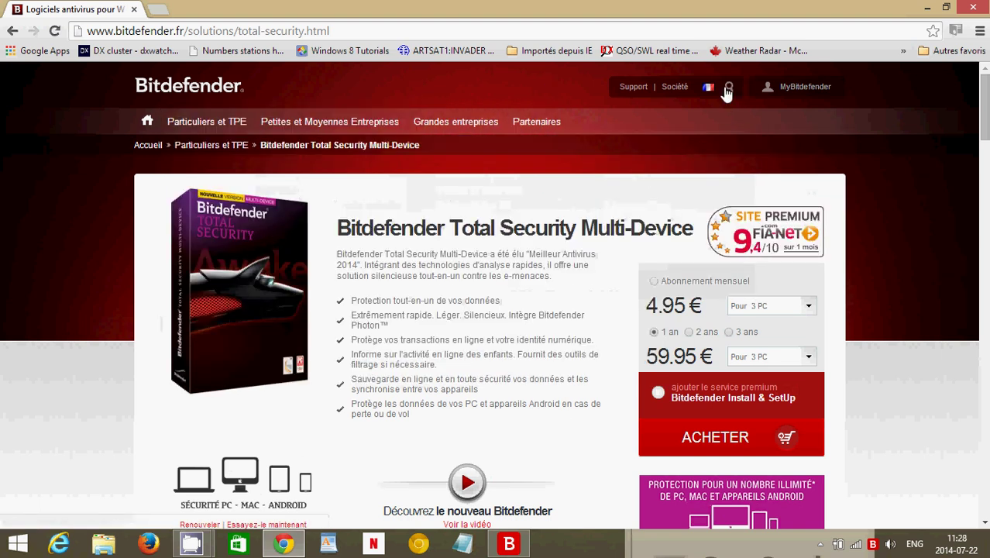
left_click(709, 93)
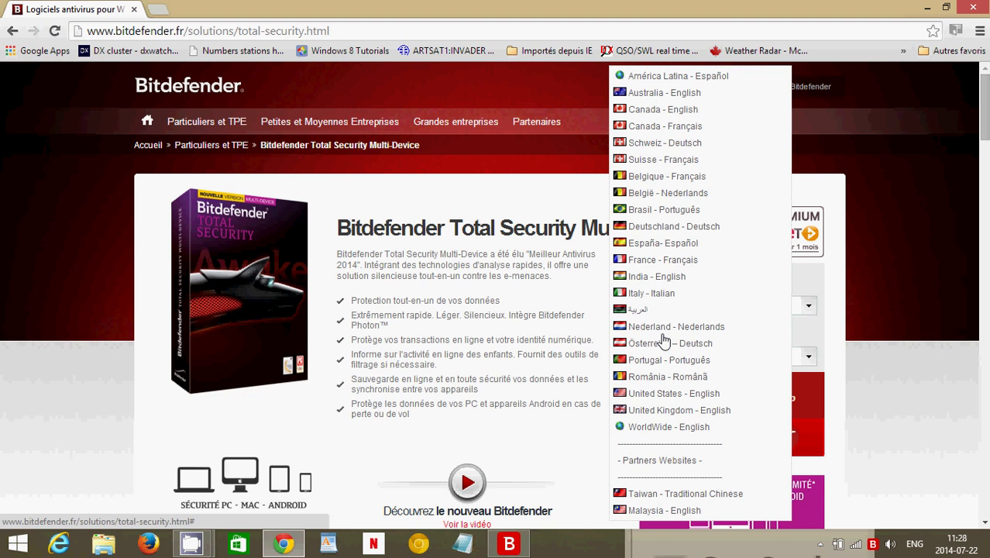
left_click(669, 395)
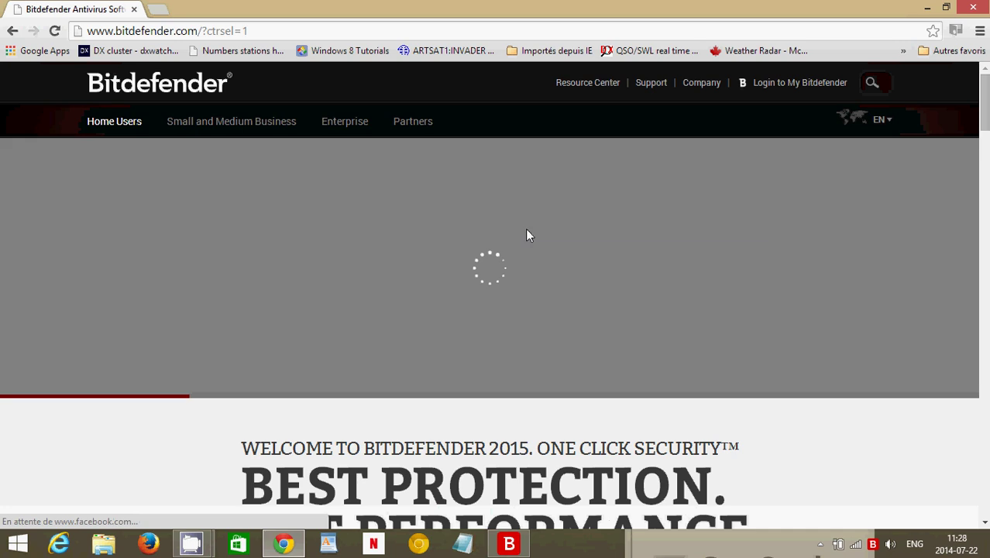
Highlight the Total Security 2015 price of 89.95 CAD on the product cards, then return to the top.
scroll(481, 293, "down", 5)
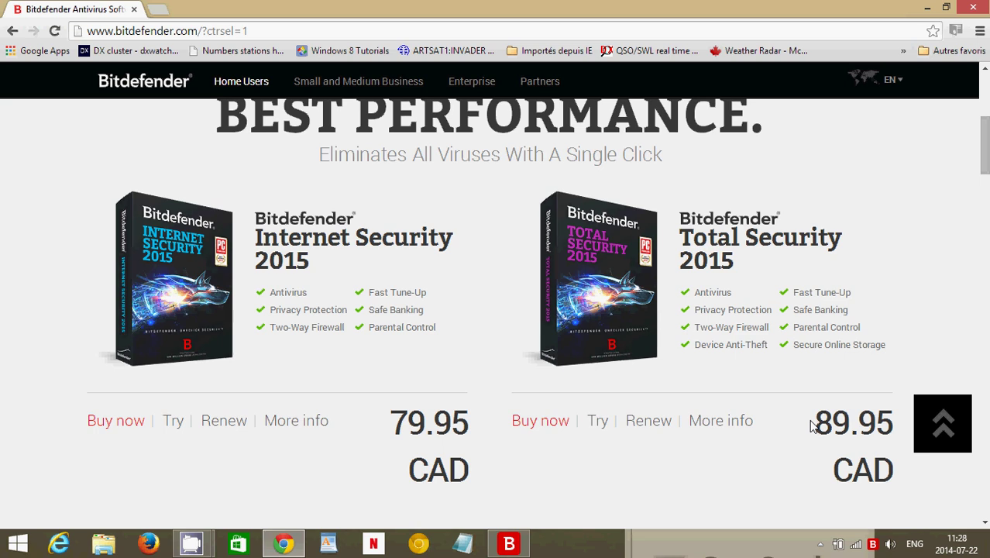
left_click_drag(806, 444, 896, 433)
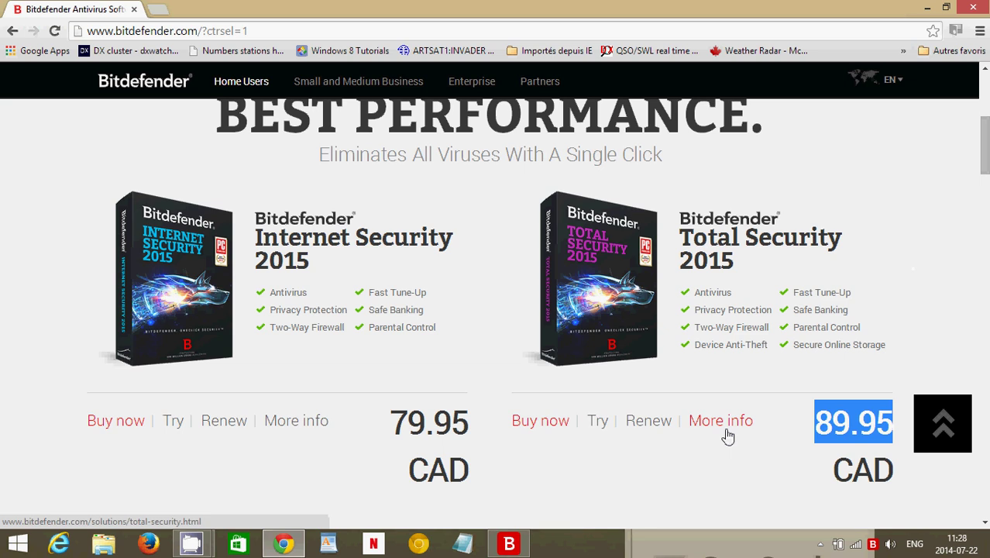
scroll(483, 257, "up", 2)
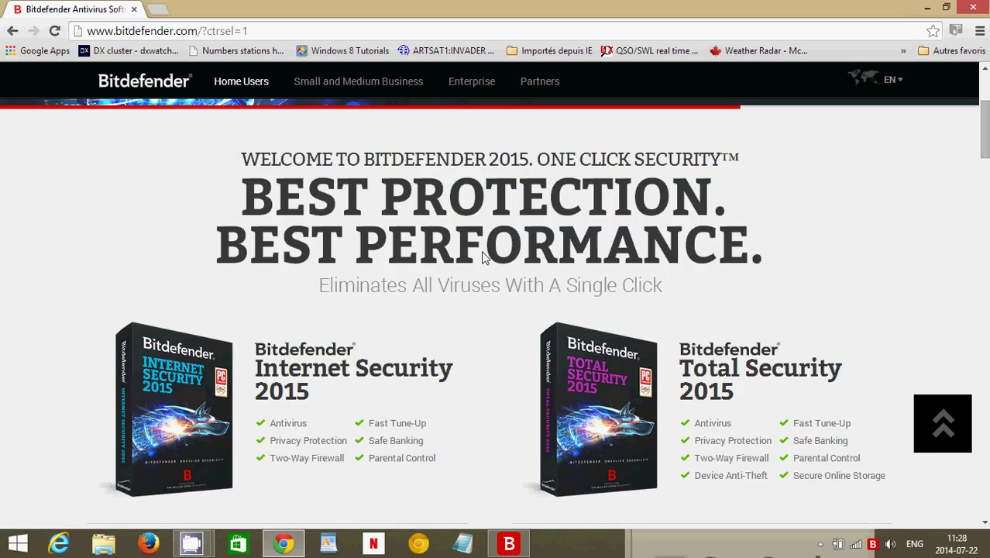
scroll(484, 257, "up", 3)
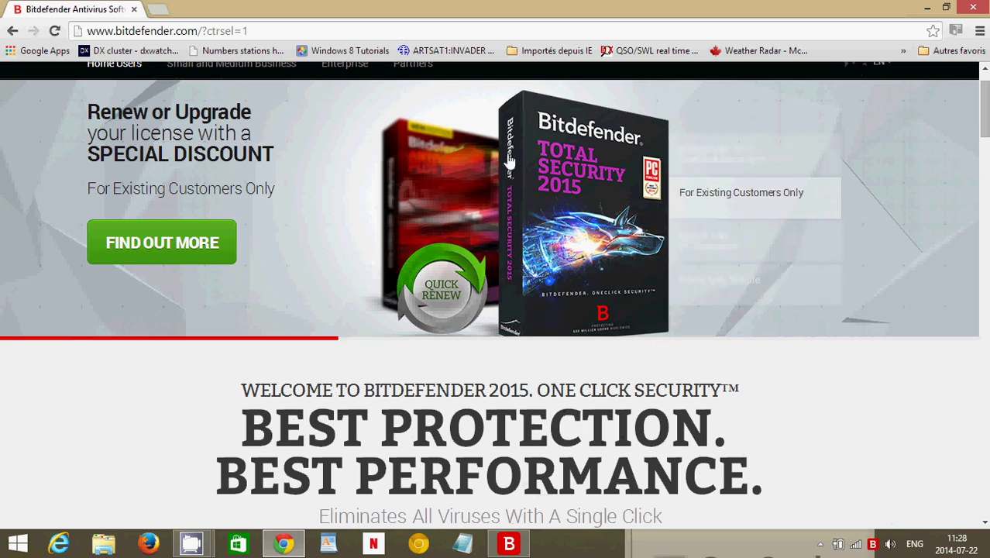
Close Chrome, move the Bitdefender window up and left, and show the Start screen.
left_click(975, 7)
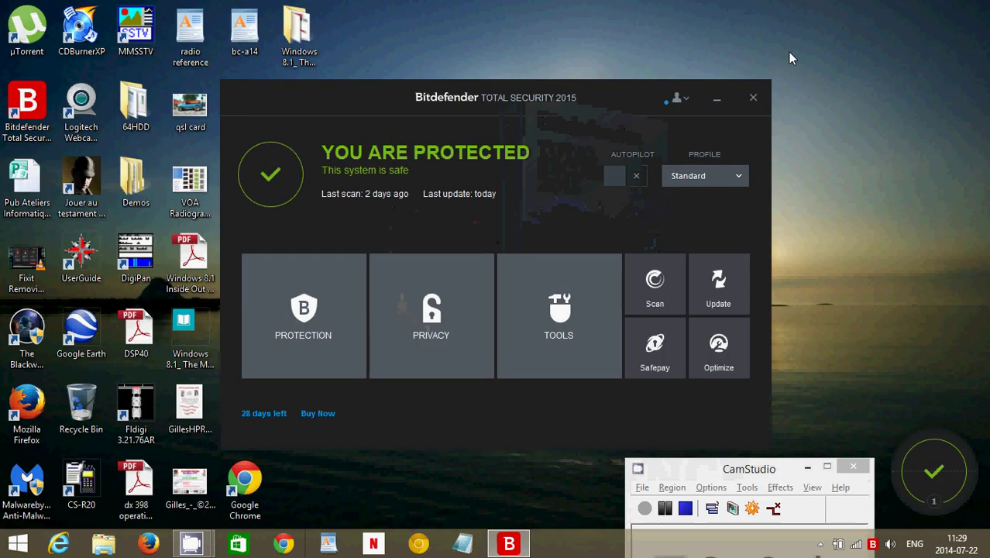
left_click_drag(317, 102, 234, 65)
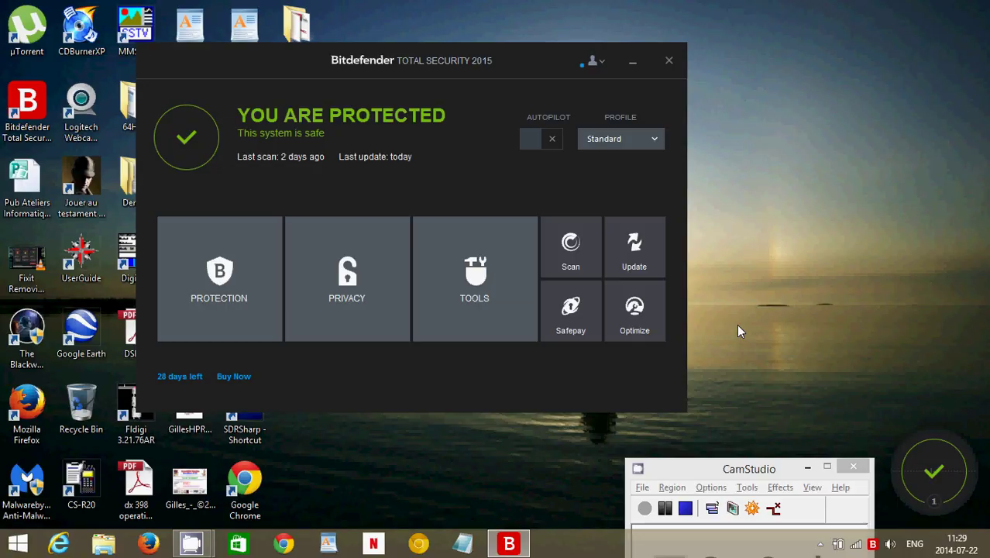
key("super")
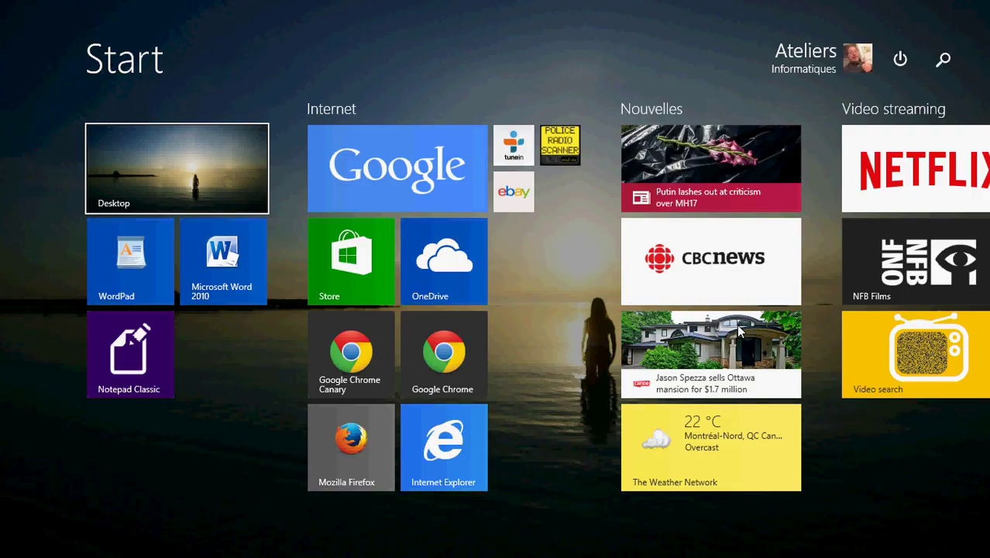